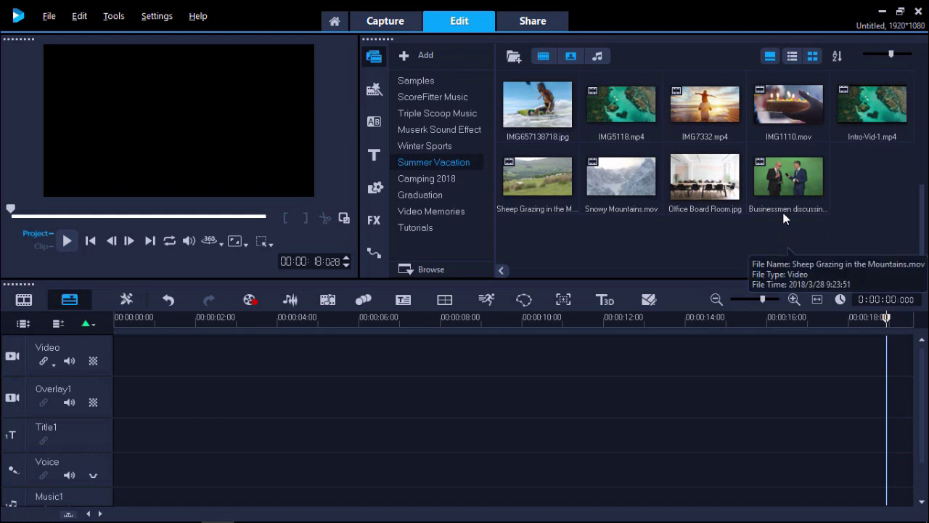
Put Businessmen discussing product.mov on the Overlay1 track and restore it to Original Size
left_click(783, 188)
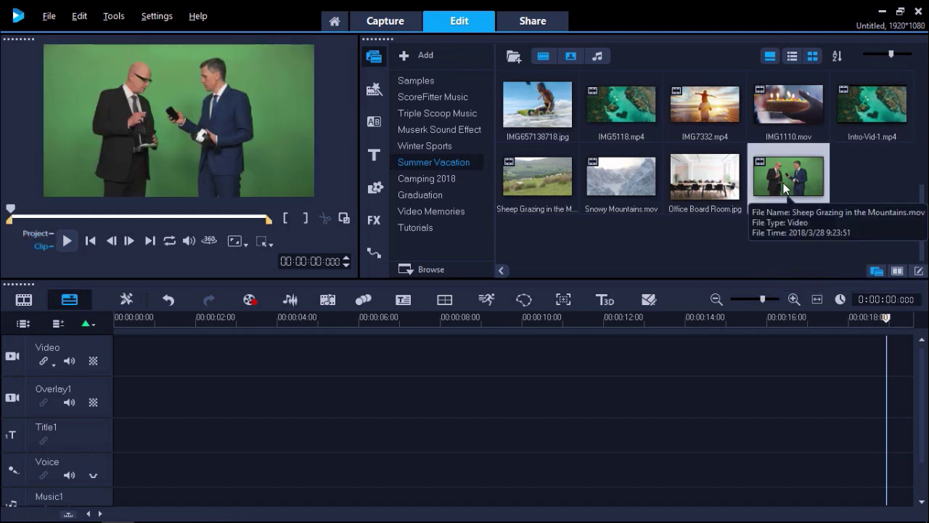
mouse_move(784, 188)
left_mouse_down()
mouse_move(377, 380)
mouse_move(115, 405)
left_mouse_up()
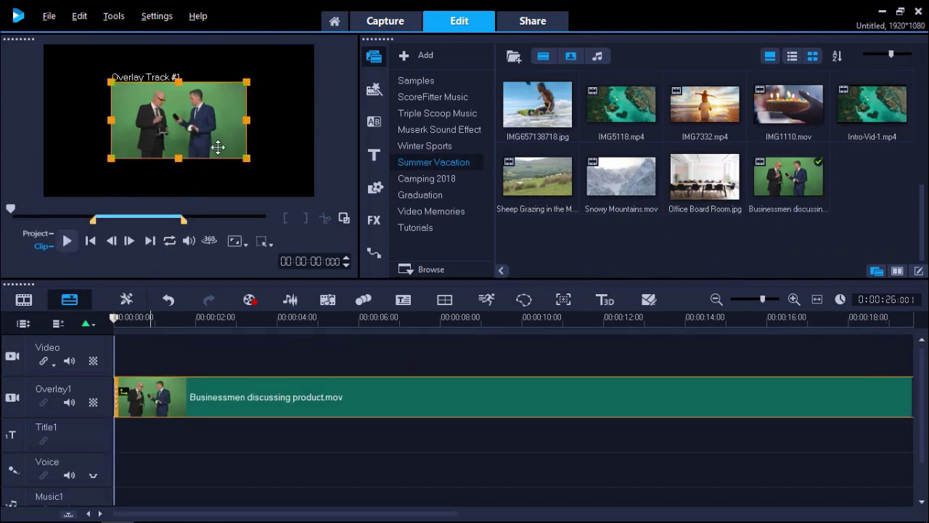
right_click(223, 143)
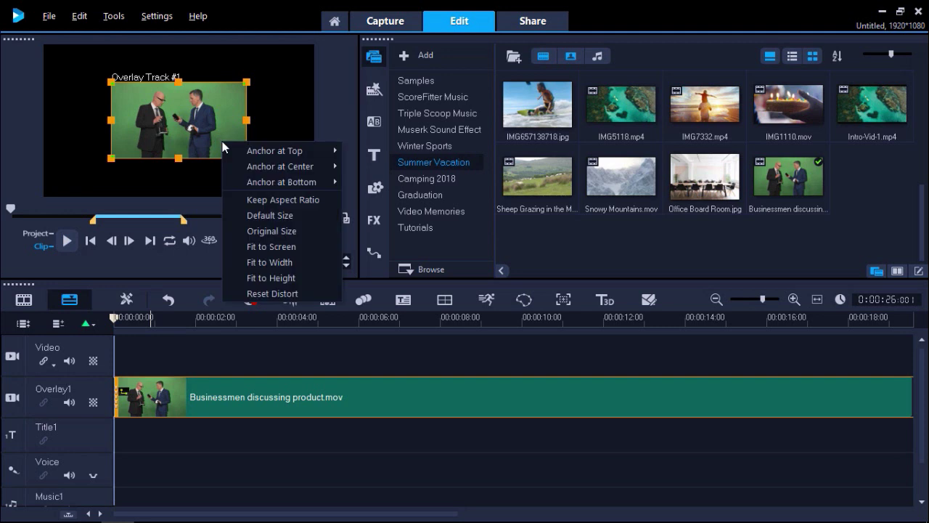
left_click(251, 233)
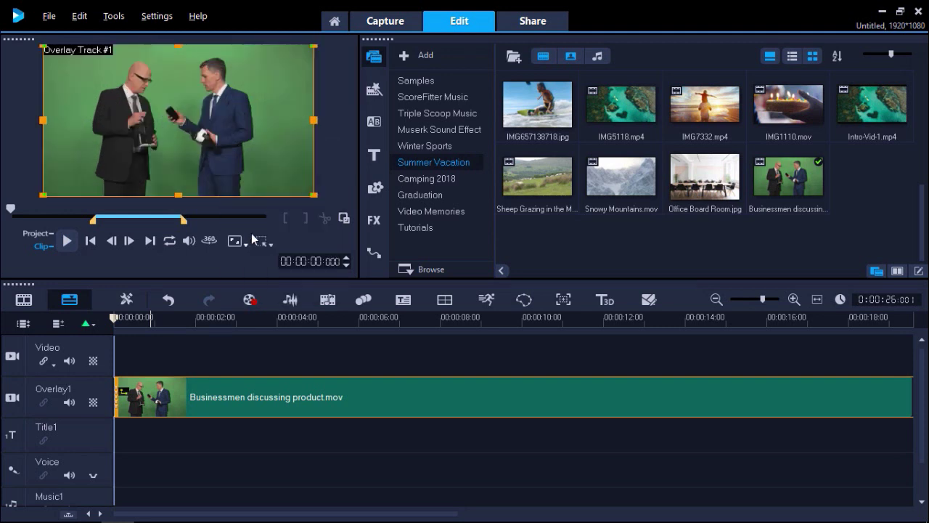
Add a white (245,245,245) colour clip to the Video track, stretched to the overlay clip's end
left_click(376, 193)
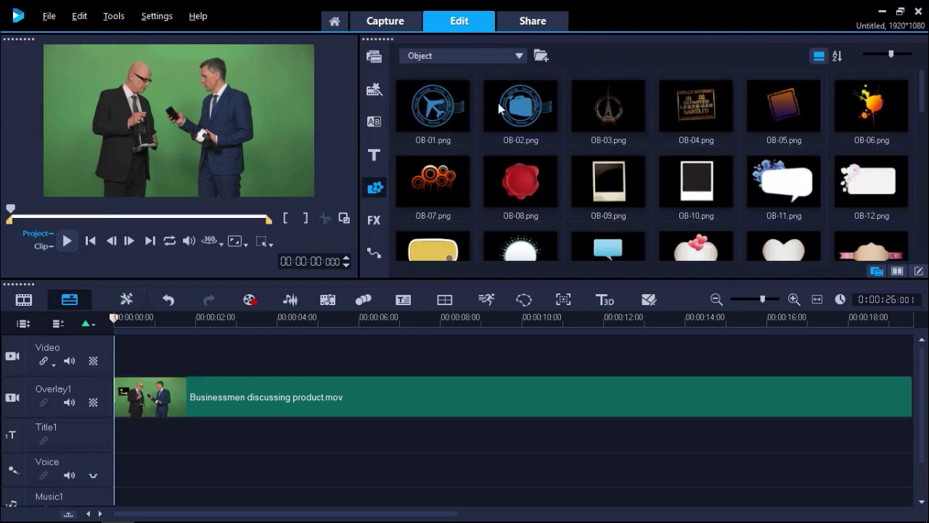
left_click(517, 59)
left_click(512, 77)
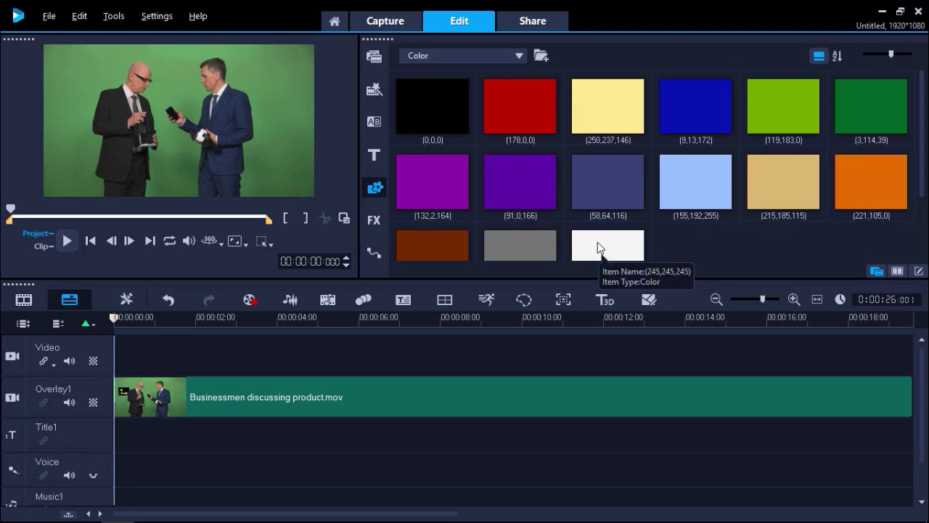
mouse_move(598, 241)
left_mouse_down()
mouse_move(597, 199)
mouse_move(492, 261)
mouse_move(333, 328)
mouse_move(323, 343)
left_mouse_up()
mouse_move(234, 355)
left_mouse_down()
mouse_move(666, 343)
mouse_move(907, 350)
mouse_move(688, 376)
left_mouse_up()
left_click_drag(587, 515, 408, 510)
left_click(145, 317)
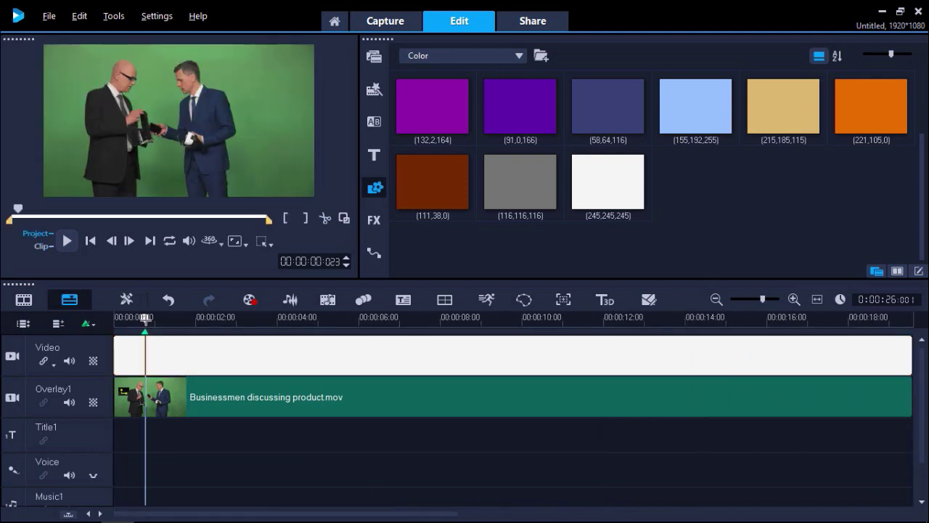
Enable Apply Overlay Options on the businessmen overlay with Chroma Key as the type
left_click(163, 395)
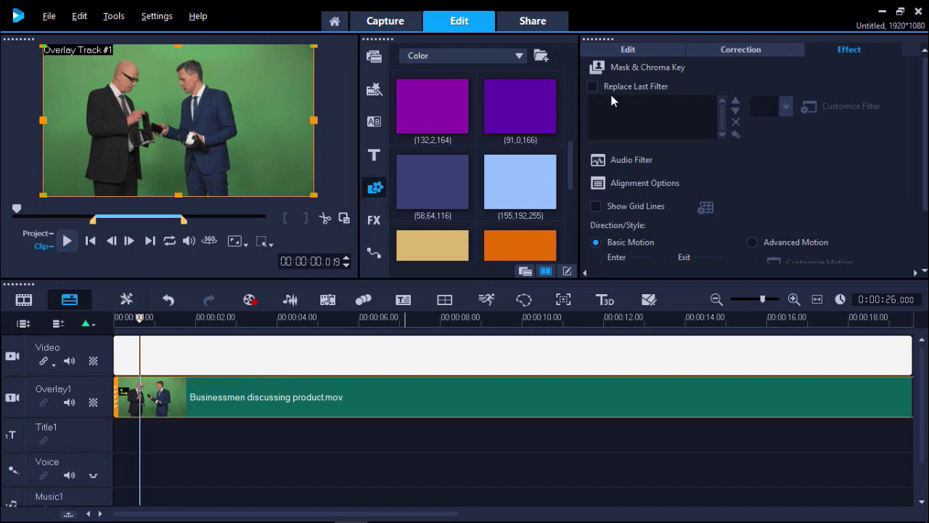
left_click(616, 68)
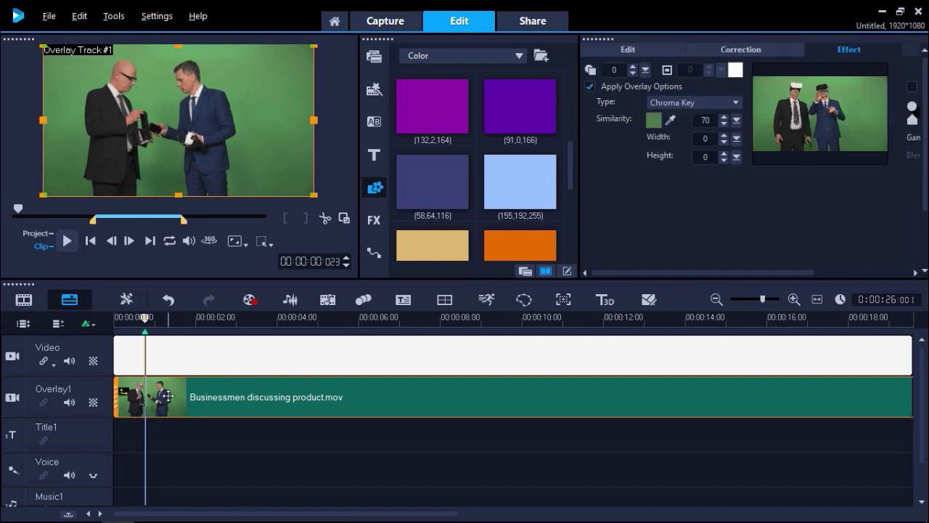
left_click(589, 86)
left_click(589, 86)
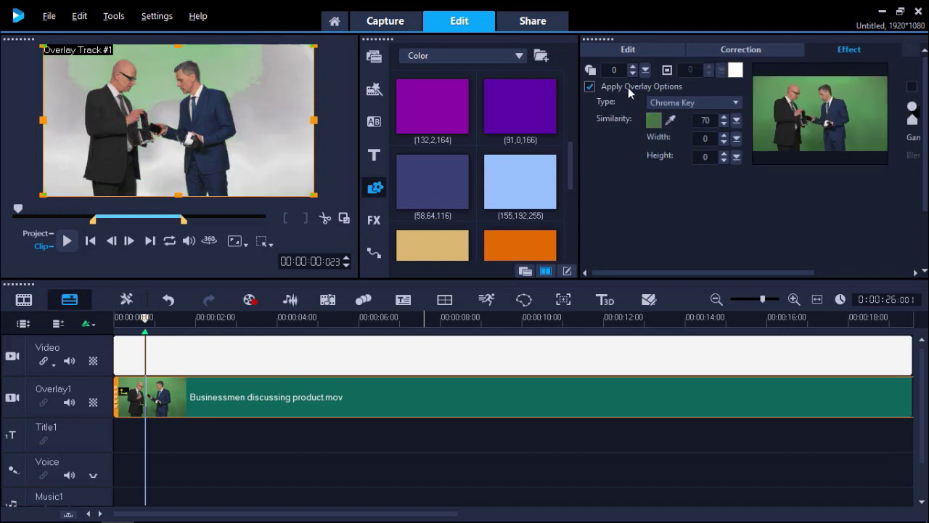
left_click(665, 103)
left_click(672, 117)
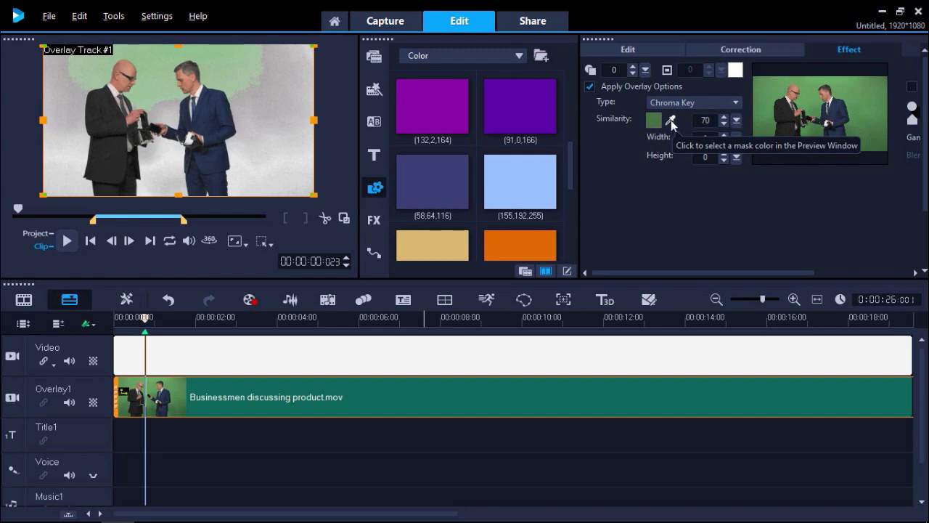
Sample the green backdrop as the key colour with the eyedropper
left_click(671, 119)
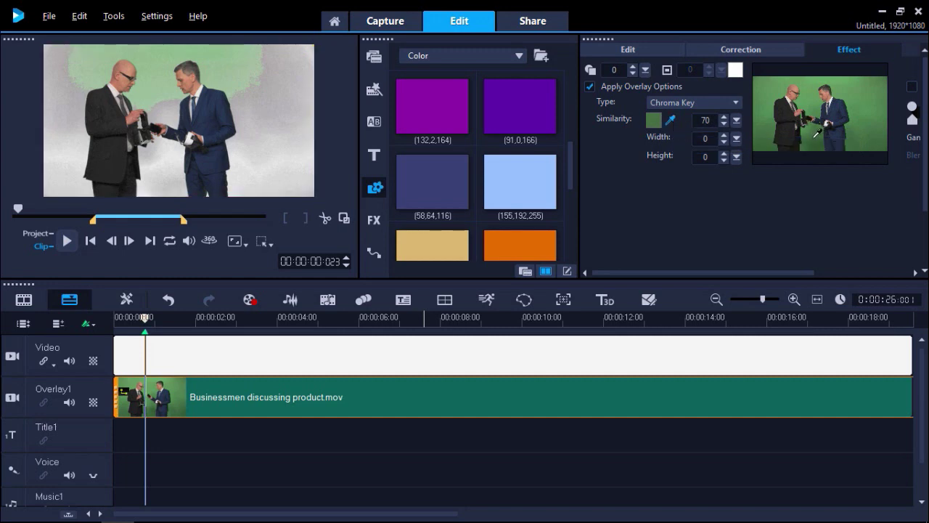
left_click(815, 133)
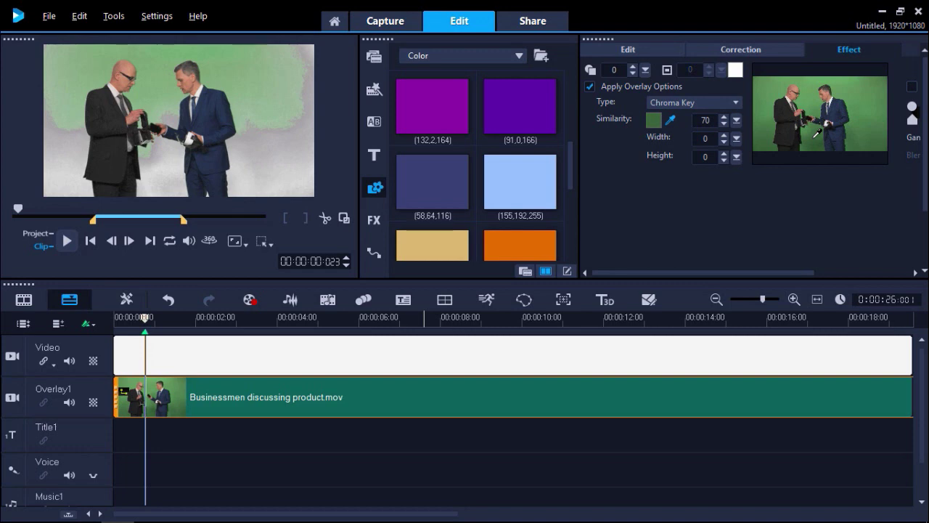
left_click(765, 120)
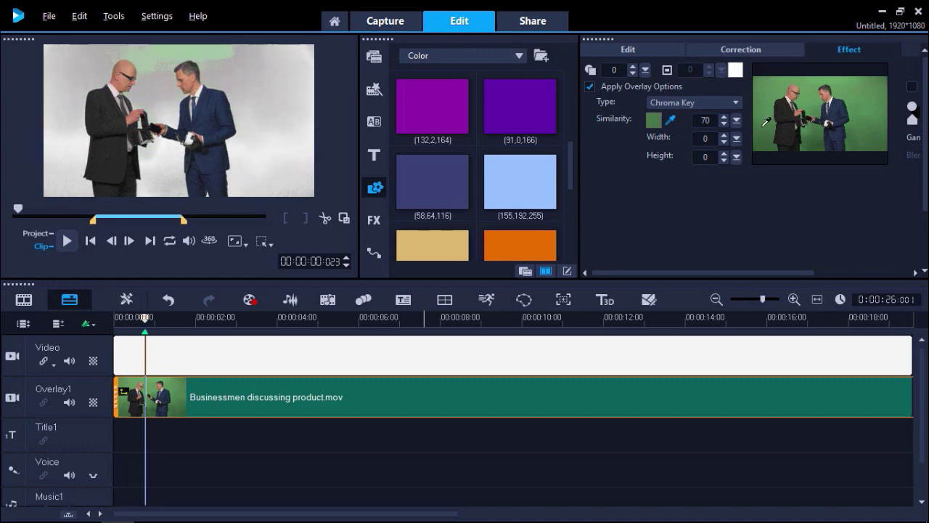
Play the keyed clip in the enlarged preview, pausing at about three seconds
left_click(345, 217)
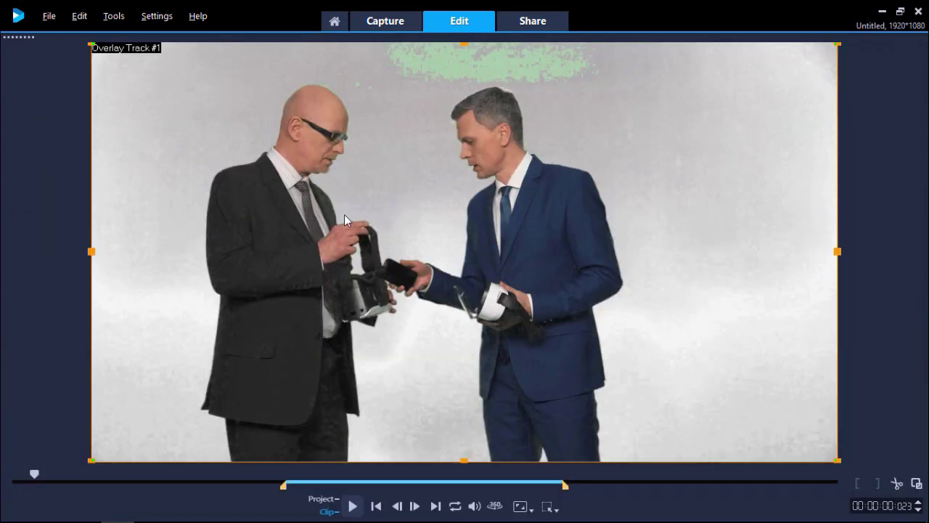
left_click(358, 511)
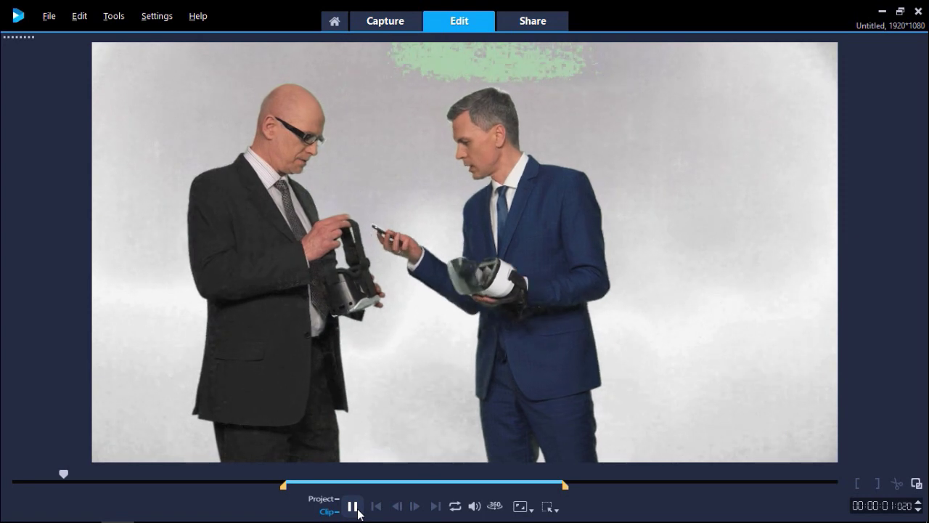
left_click(356, 508)
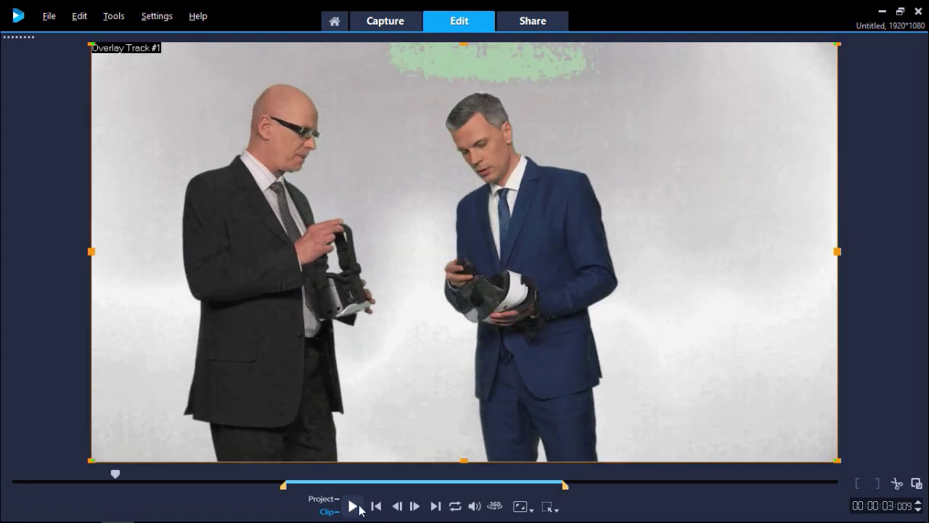
left_click(918, 486)
Switch the overlay keying type to Mask Frame with the plain white full-frame mask
left_click(916, 484)
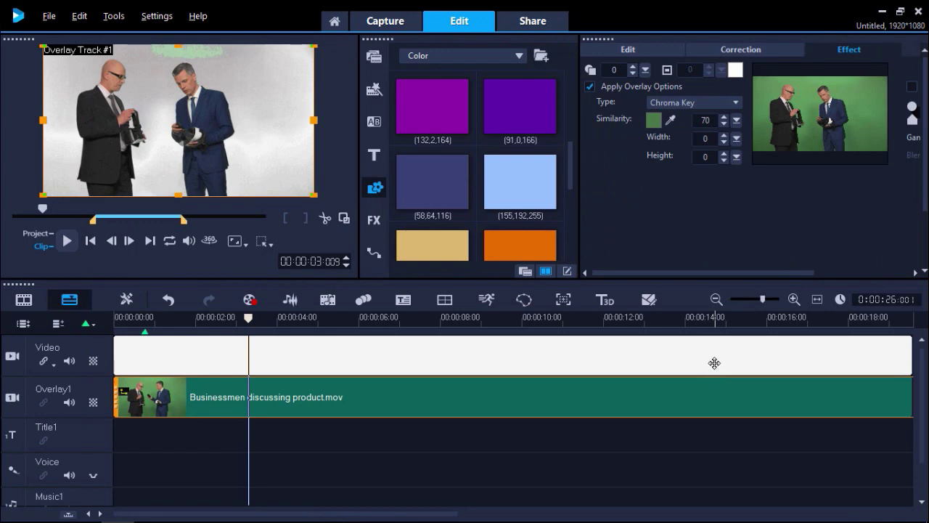
left_click(691, 105)
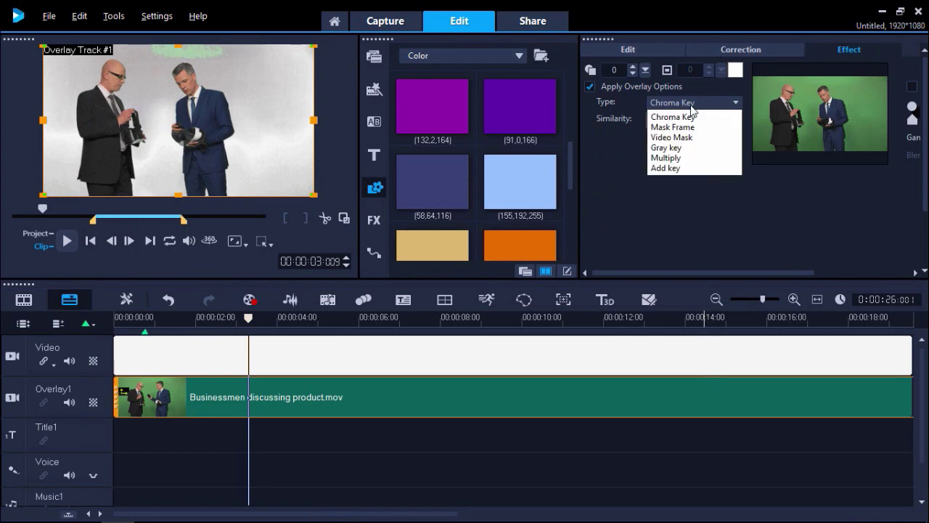
left_click(690, 125)
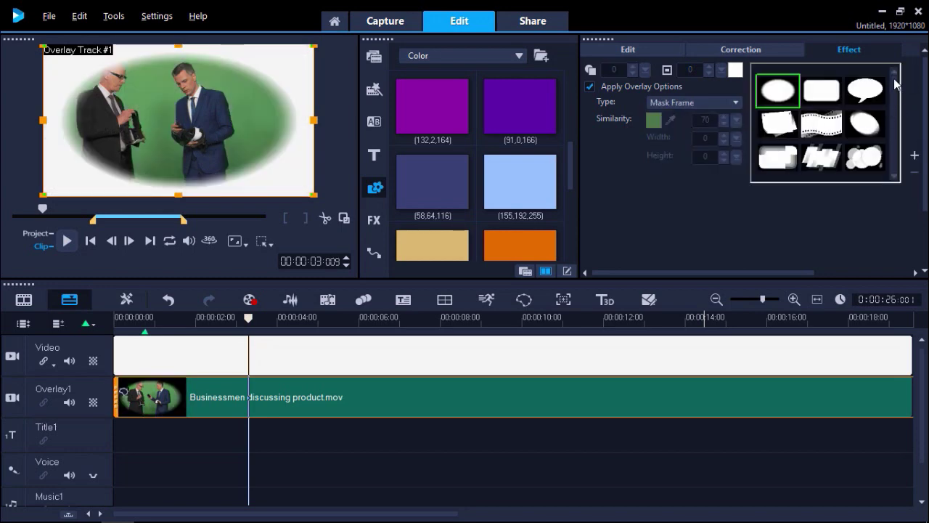
scroll(894, 83, "down", 1)
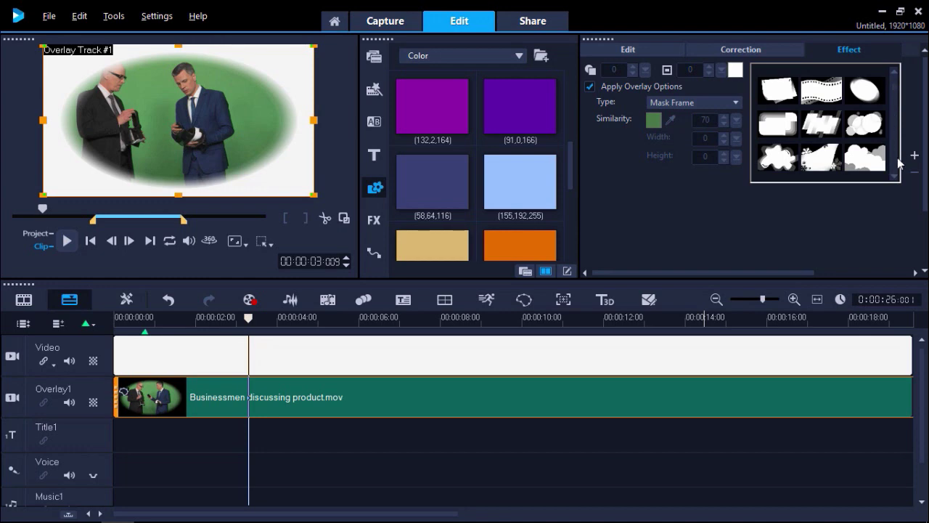
scroll(893, 178, "down", 5)
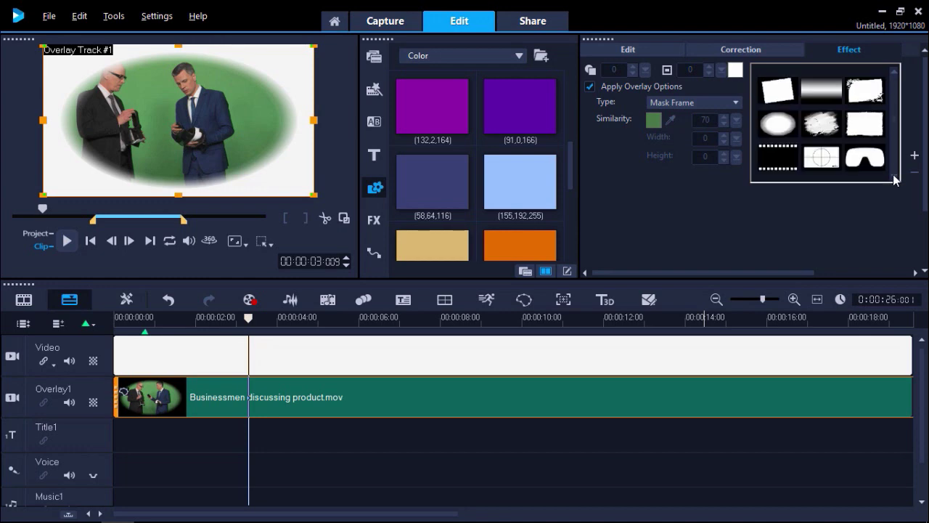
left_click(793, 127)
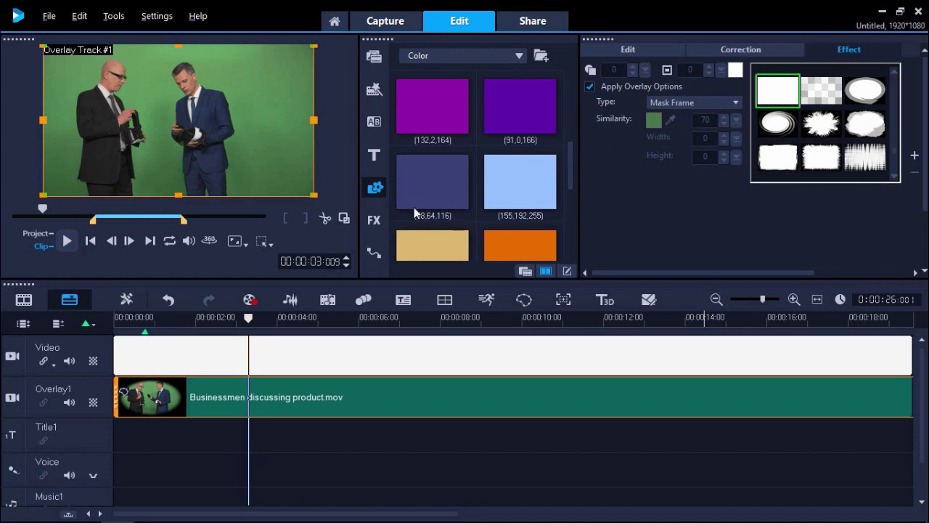
Apply the NewBlue Video Essentials II Chroma Key filter to the Overlay1 businessmen clip
left_click(374, 220)
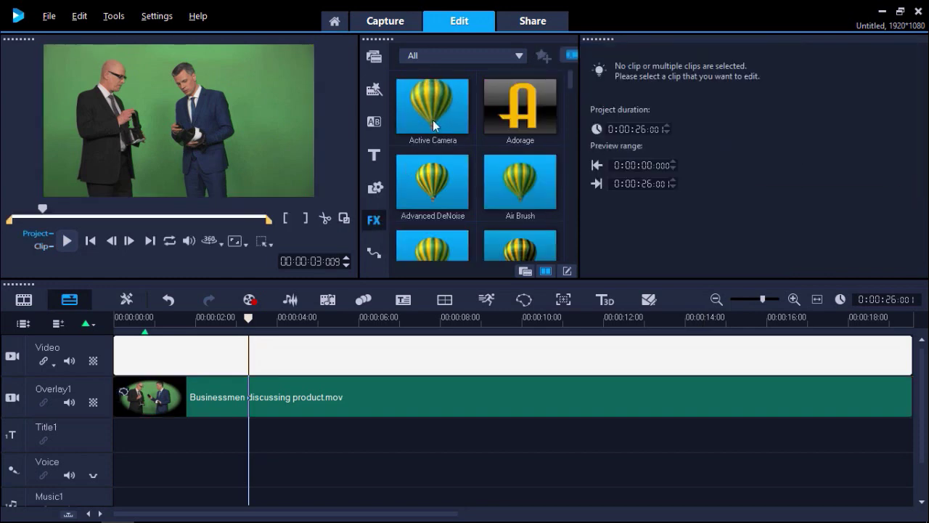
left_click(506, 58)
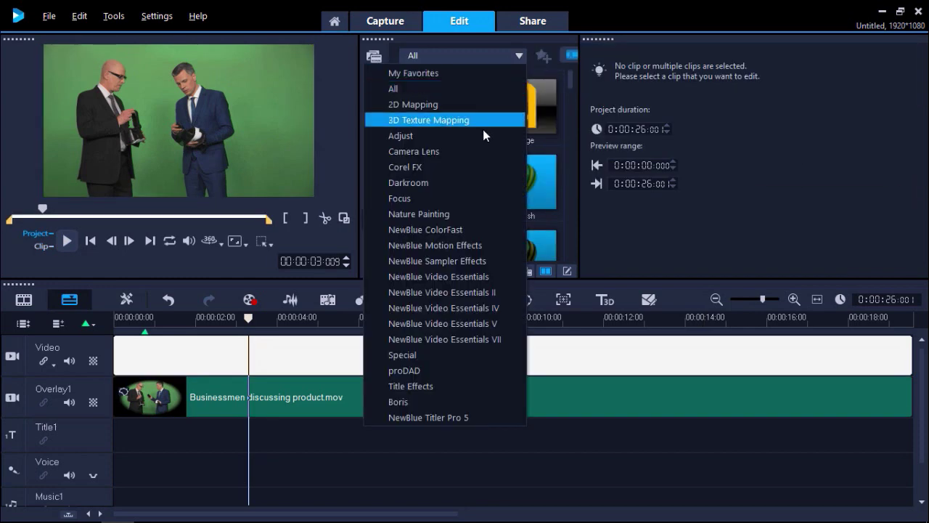
left_click(479, 294)
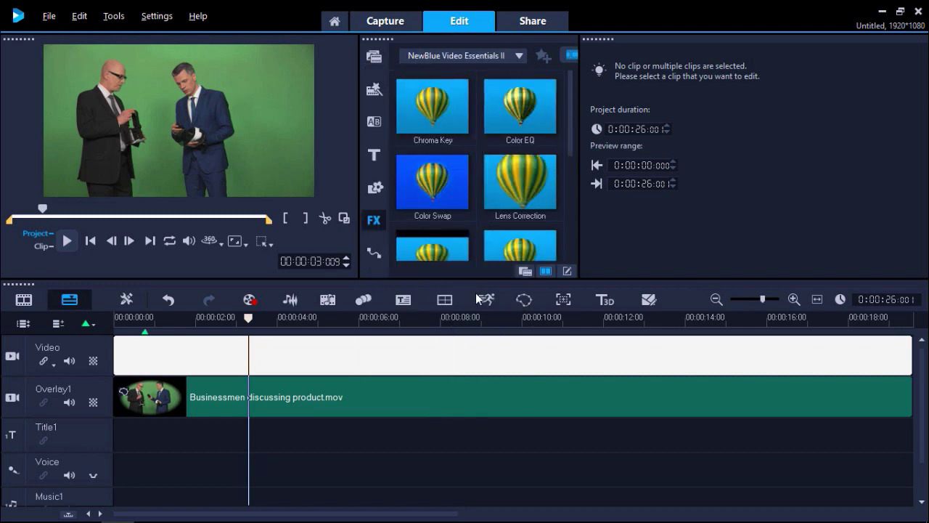
left_click(434, 131)
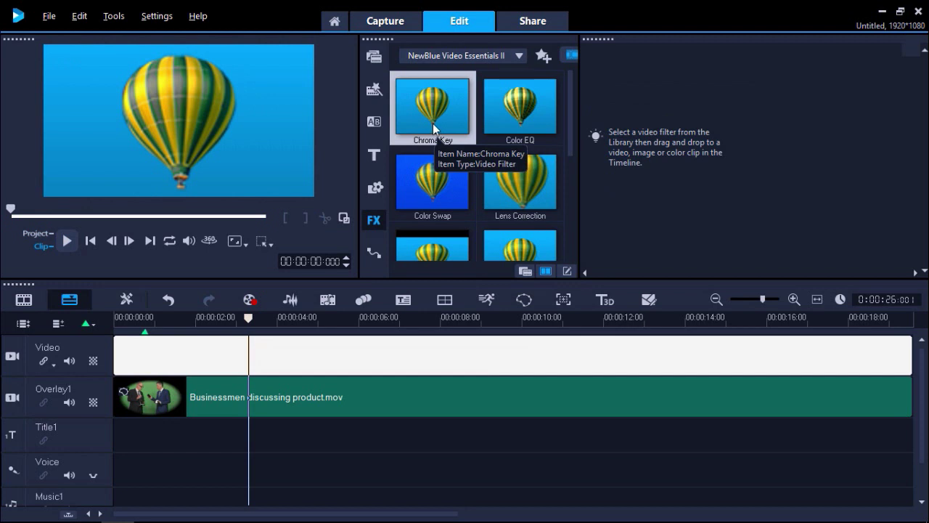
left_click_drag(433, 128, 321, 396)
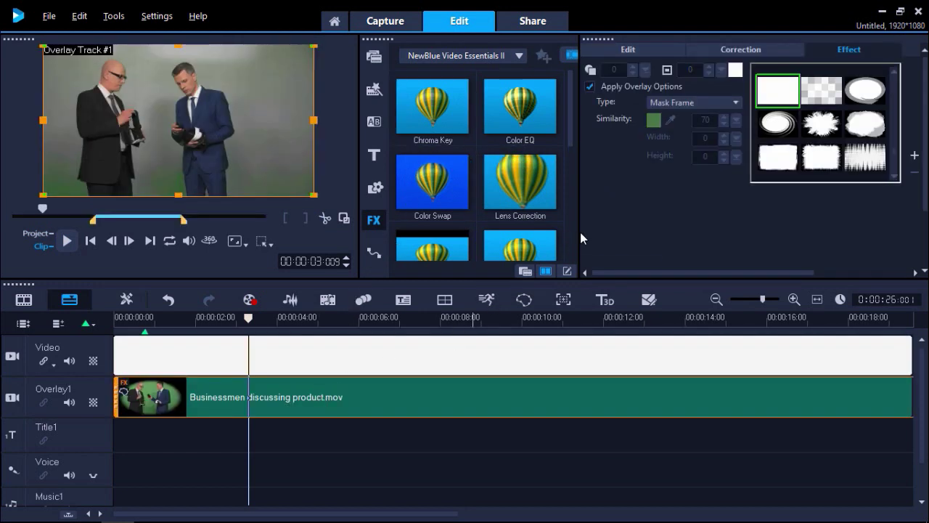
left_click_drag(579, 230, 404, 236)
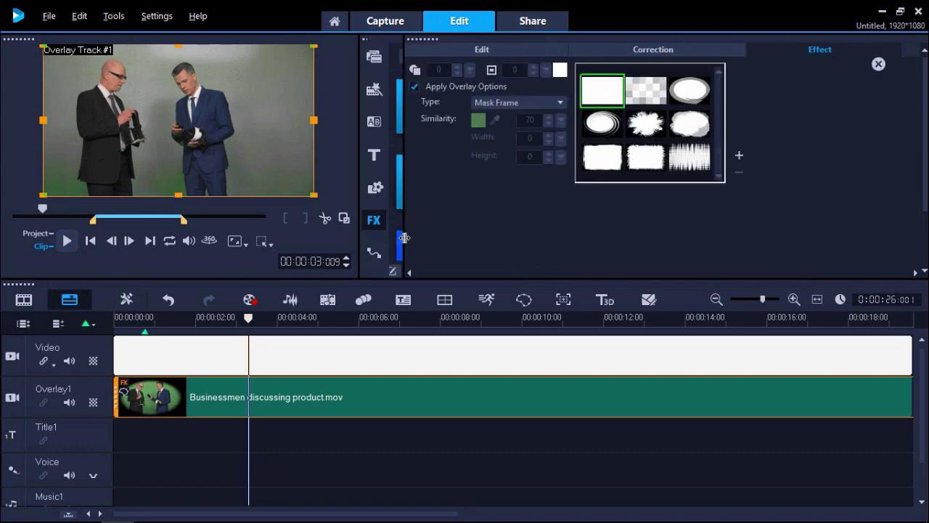
In the NewBlue Chroma Key settings, turn off Use Keyframes and sample the green backdrop as the key colour
left_click(878, 63)
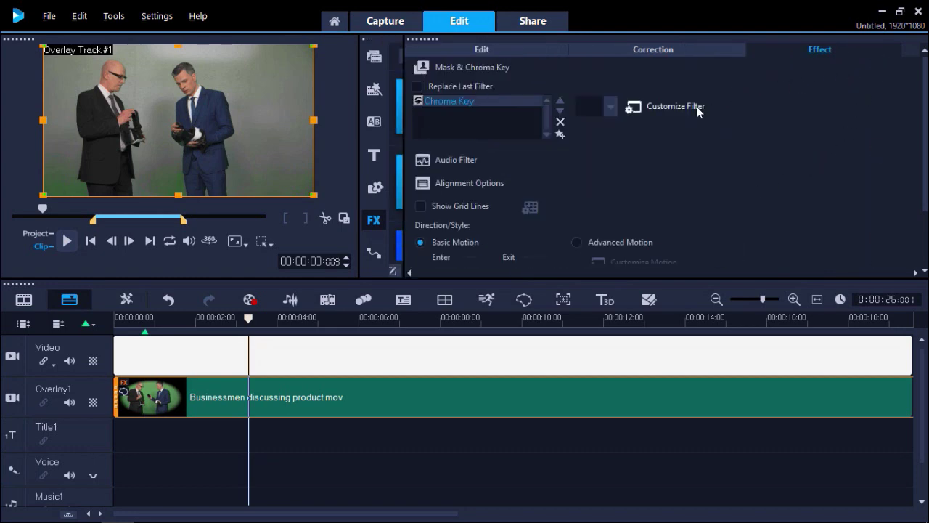
left_click(675, 106)
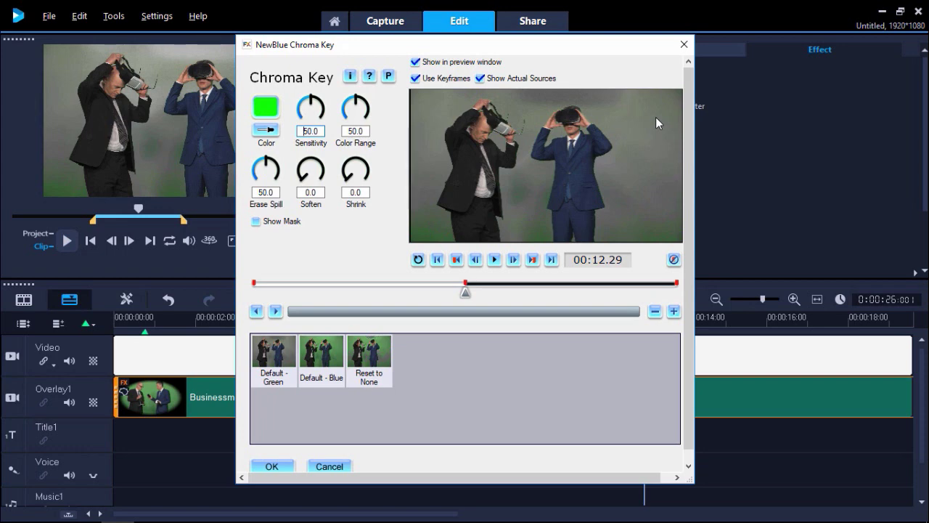
left_click(416, 79)
left_click(262, 129)
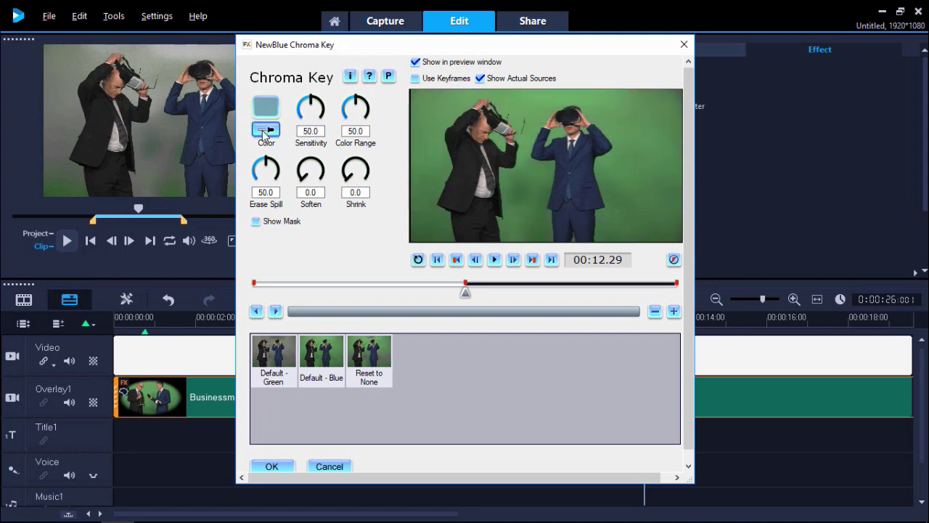
left_click(427, 145)
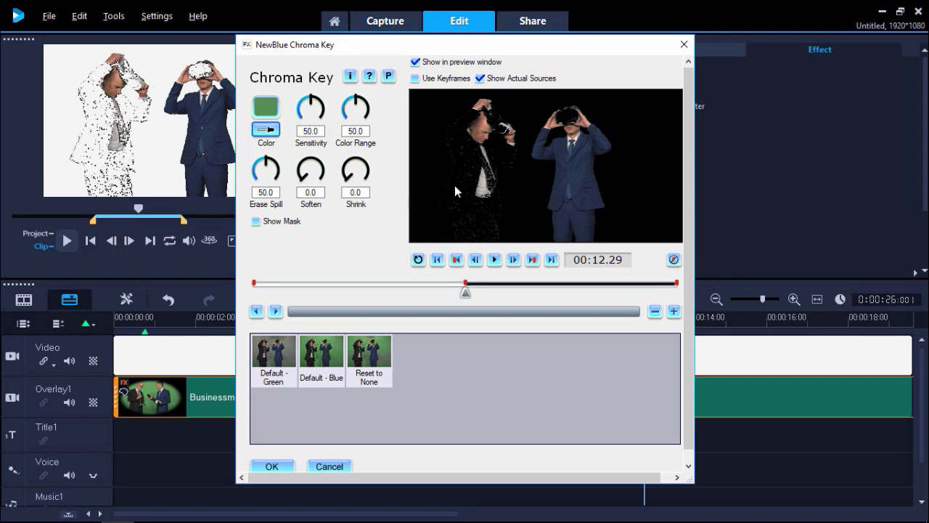
Set Sensitivity to 44, checking with Show Mask, then accept the NewBlue Chroma Key with OK
left_click(257, 221)
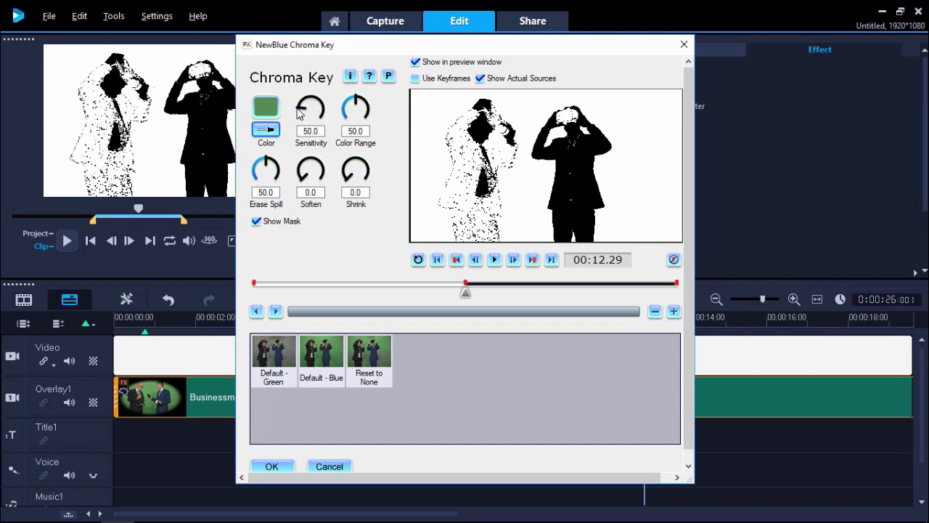
left_click(299, 112)
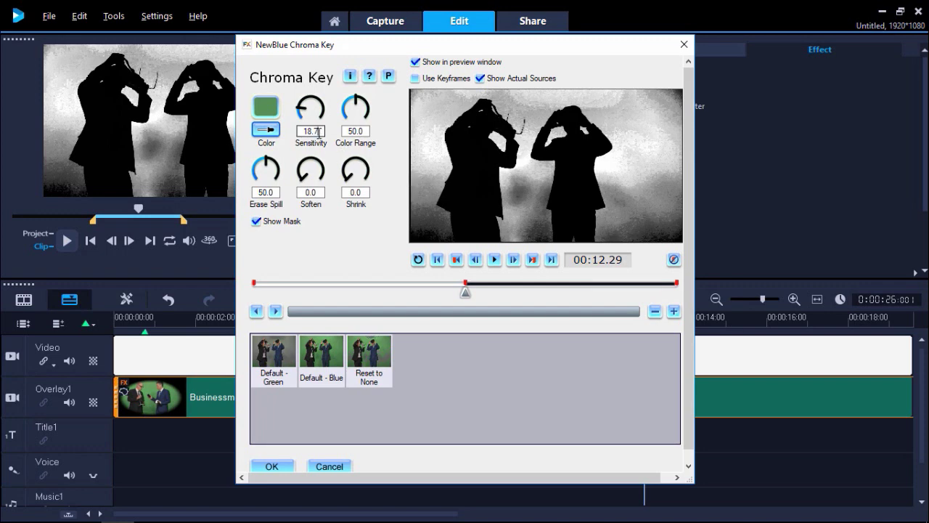
left_click_drag(318, 133, 297, 132)
type("44")
key("Return")
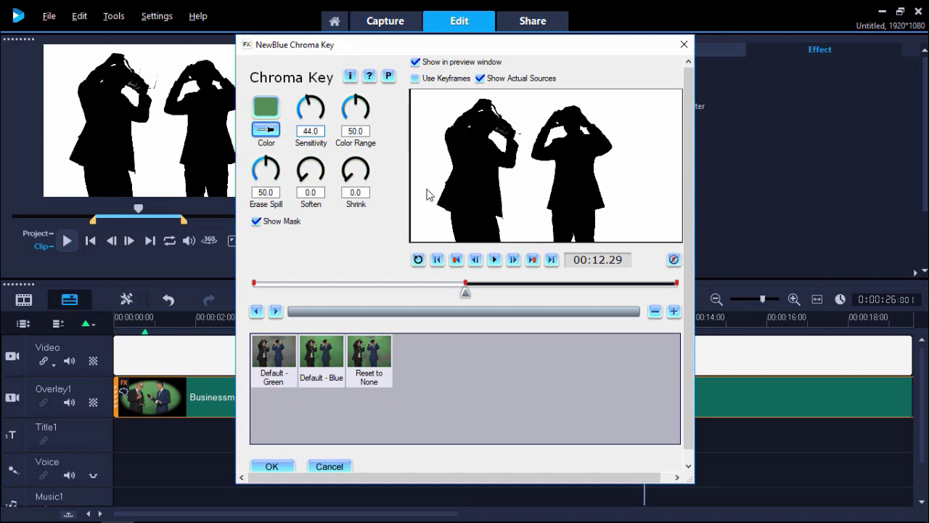
left_click(256, 222)
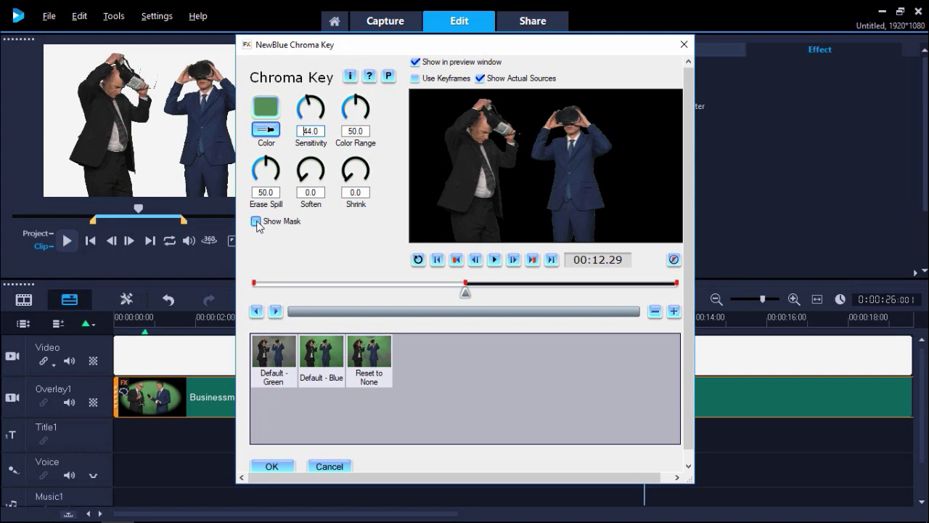
left_click(274, 465)
left_click(218, 317)
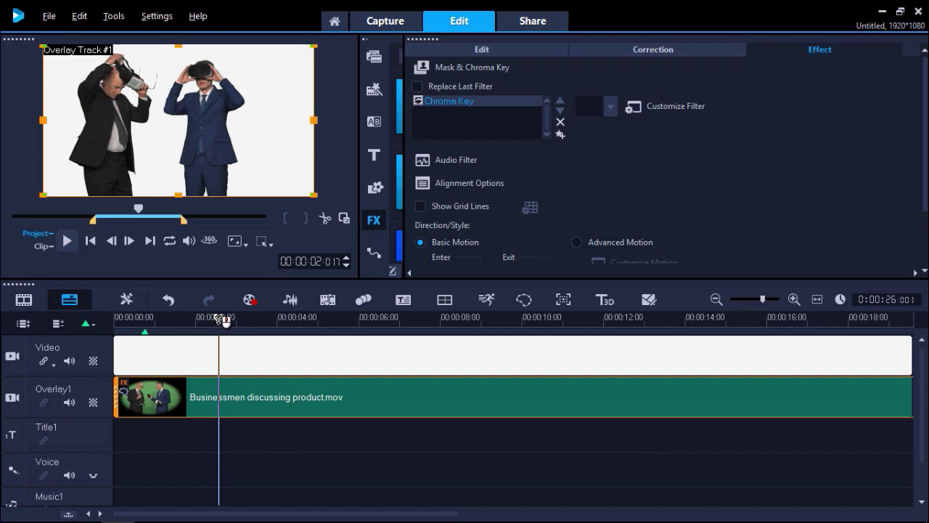
left_click(344, 220)
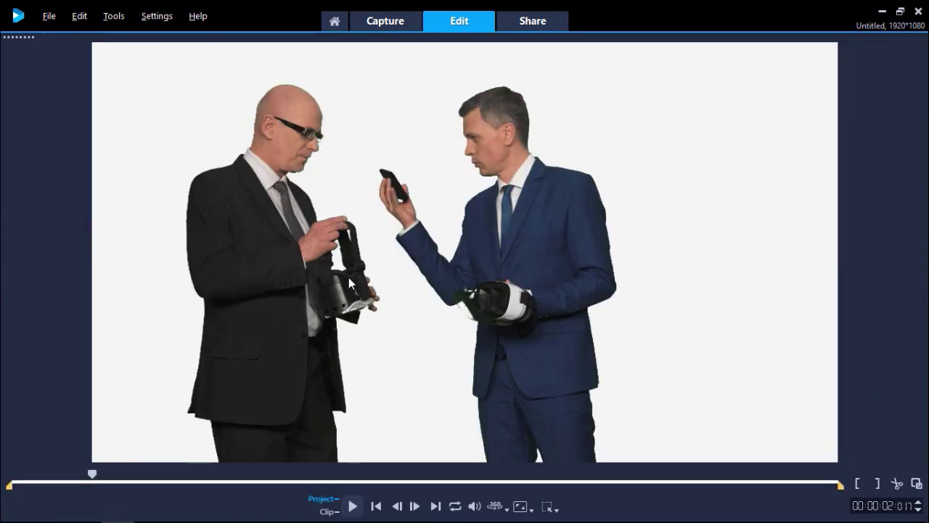
left_click(354, 508)
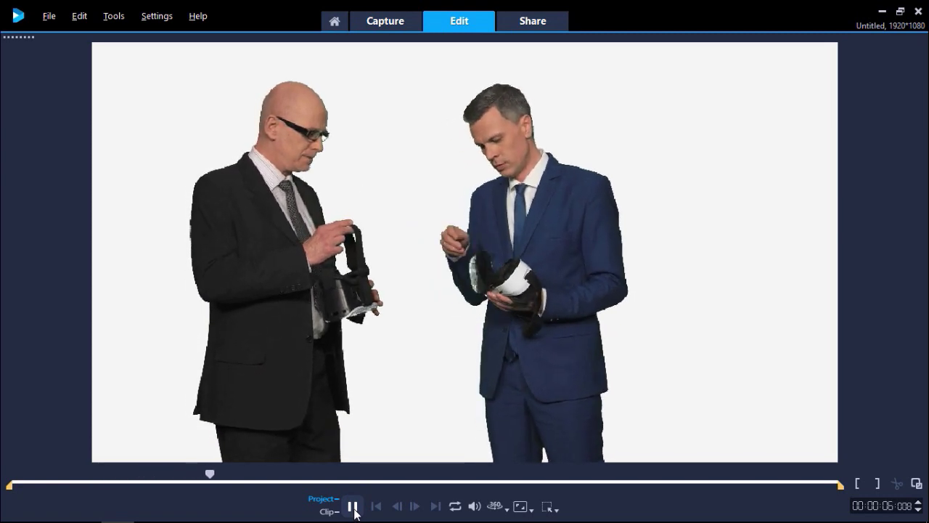
left_click(354, 508)
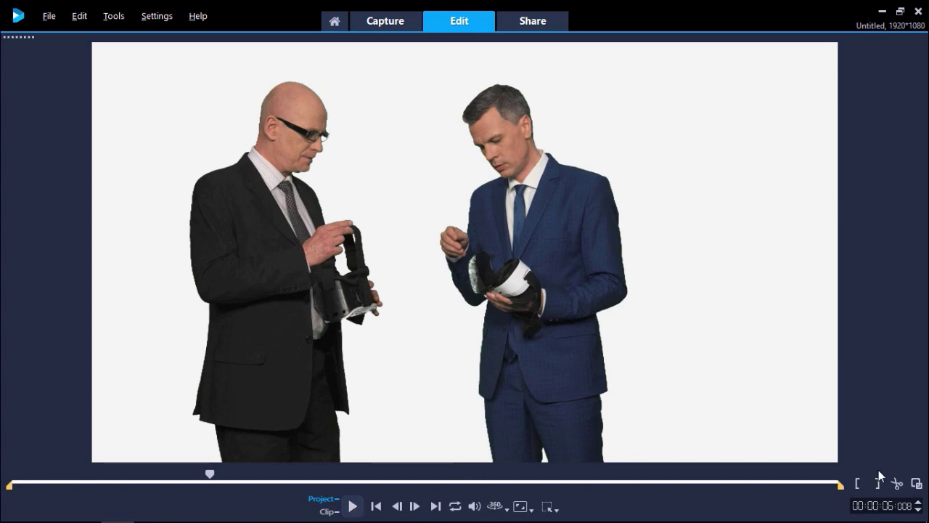
Swap the white clip for Office Board Room.jpg on the Video track, extended to about 19 seconds
left_click(915, 484)
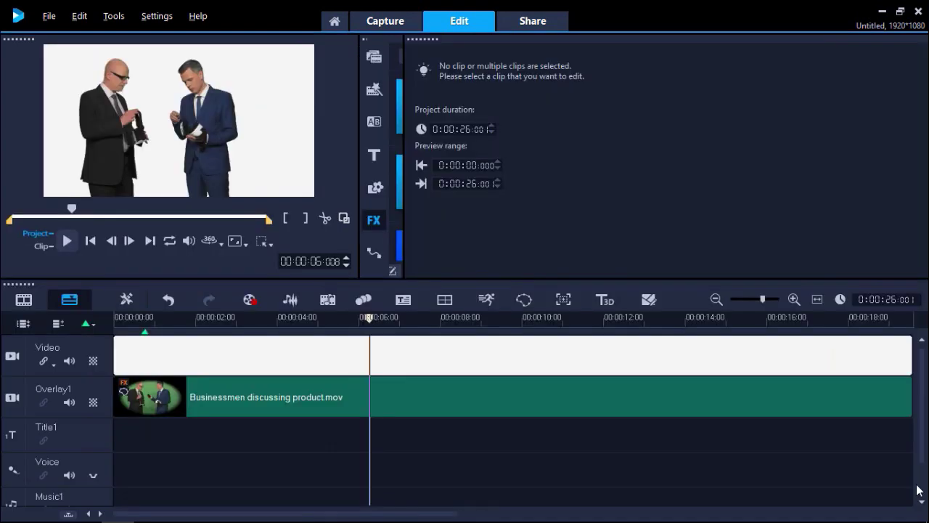
left_click(547, 358)
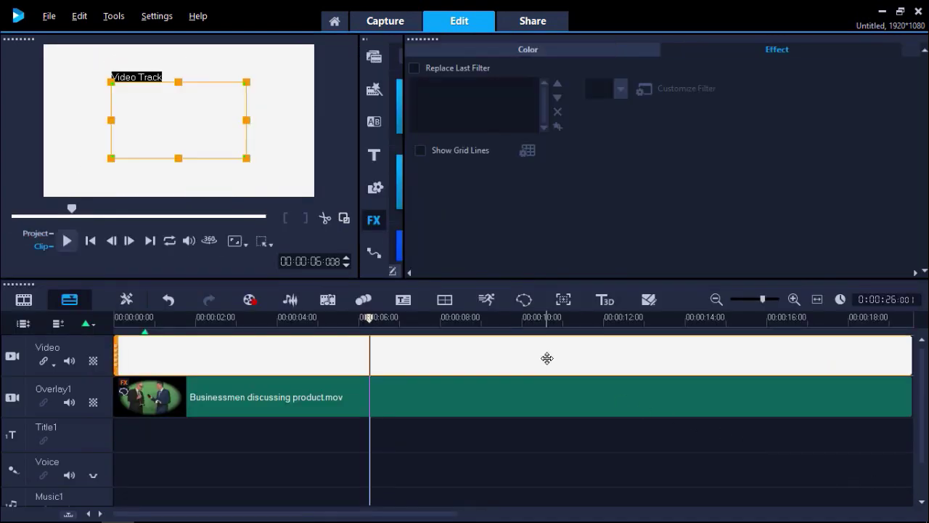
key("Delete")
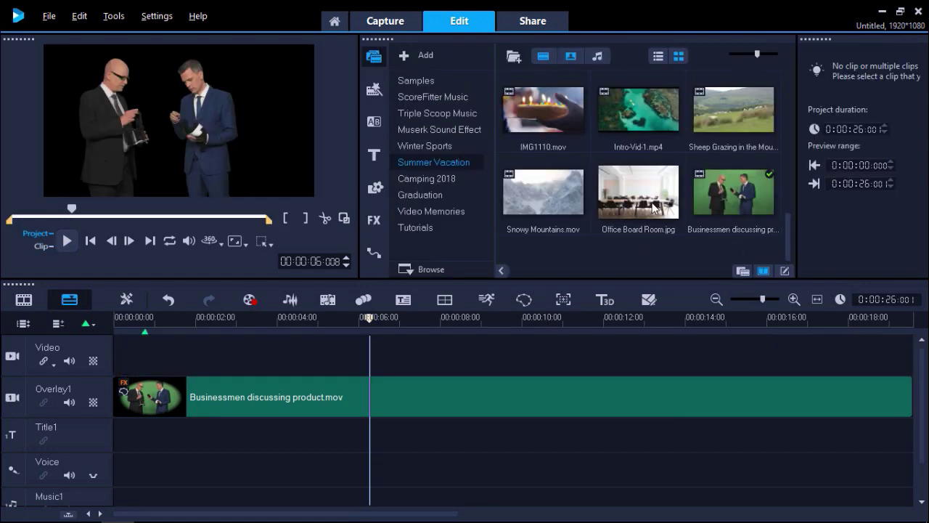
left_click(654, 207)
mouse_move(653, 207)
left_mouse_down()
mouse_move(232, 354)
mouse_move(887, 362)
left_mouse_up()
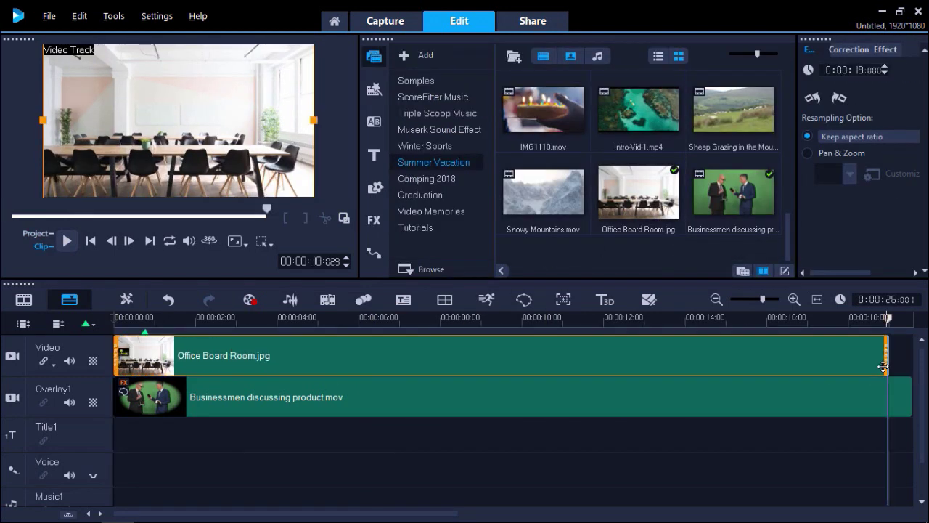
left_click(131, 317)
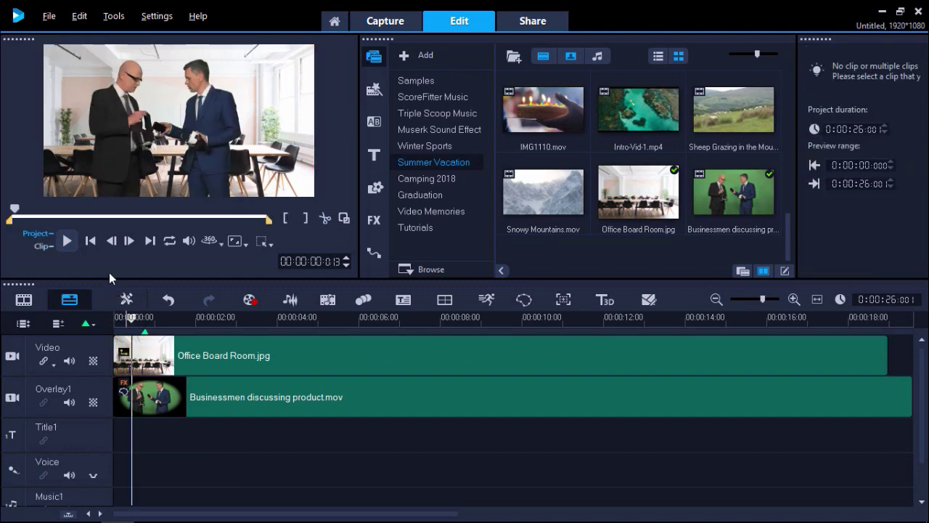
left_click(65, 240)
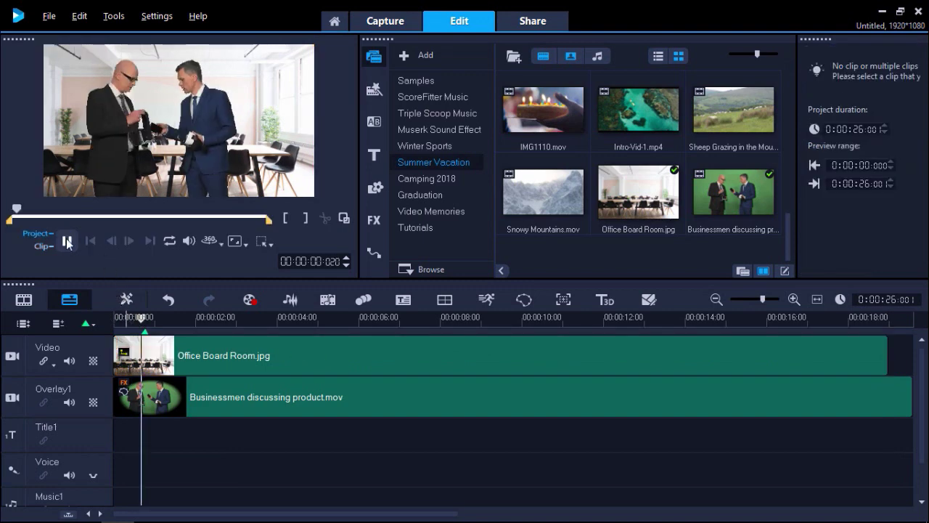